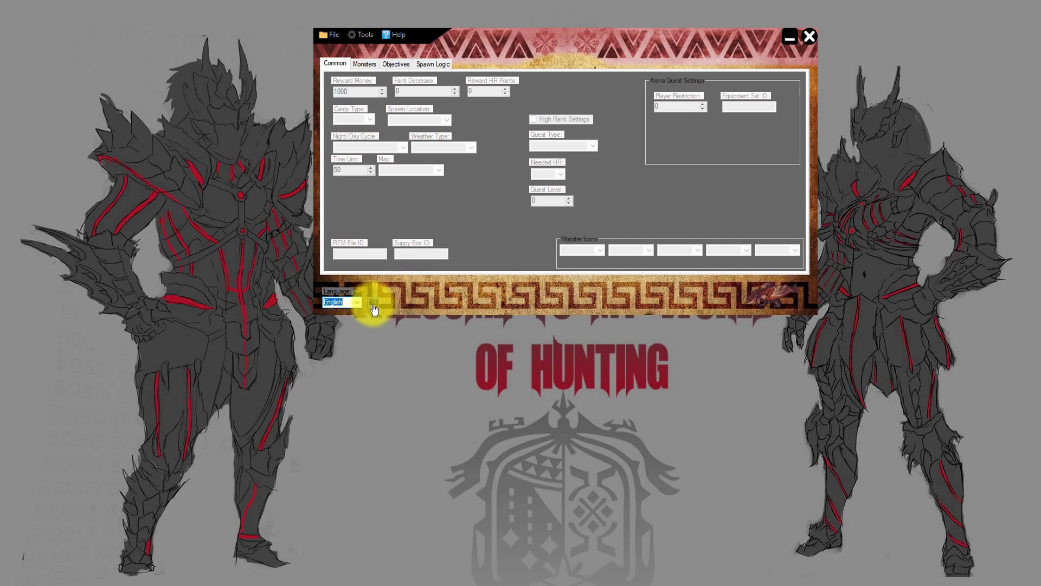
Apply the English language and start opening a quest from the full quest list
left_click(374, 307)
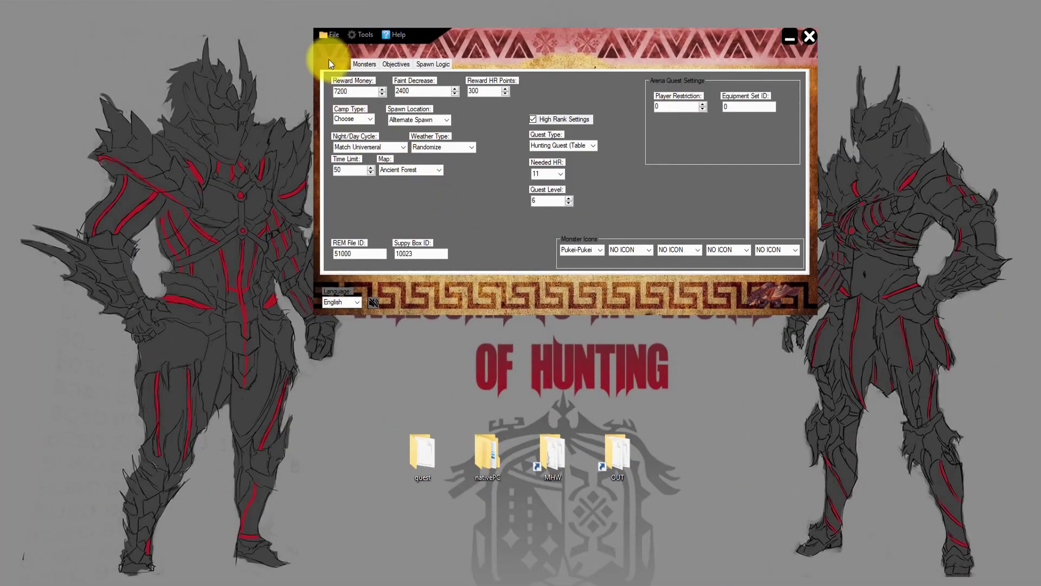
left_click(332, 34)
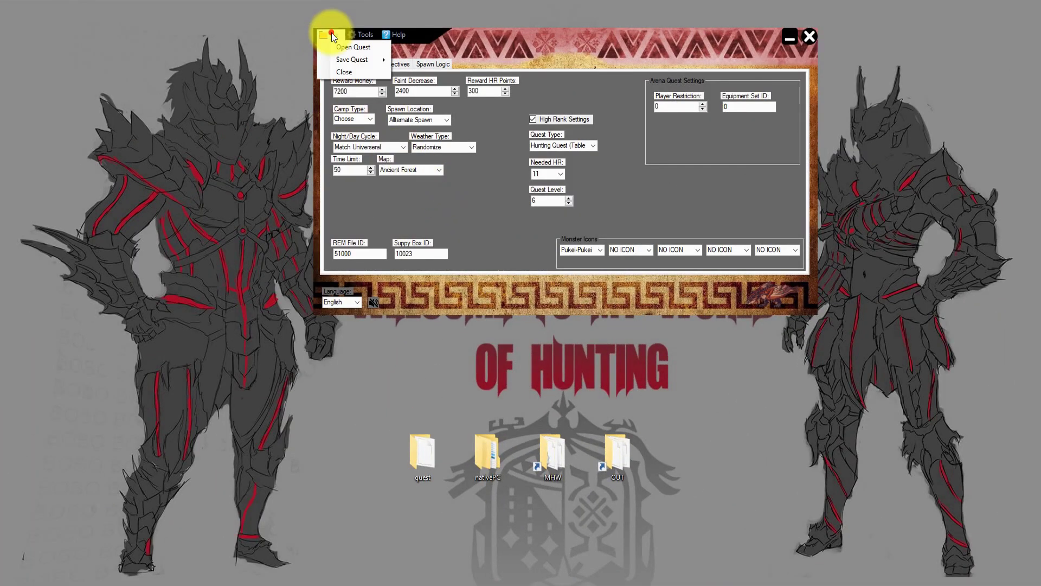
left_click(371, 49)
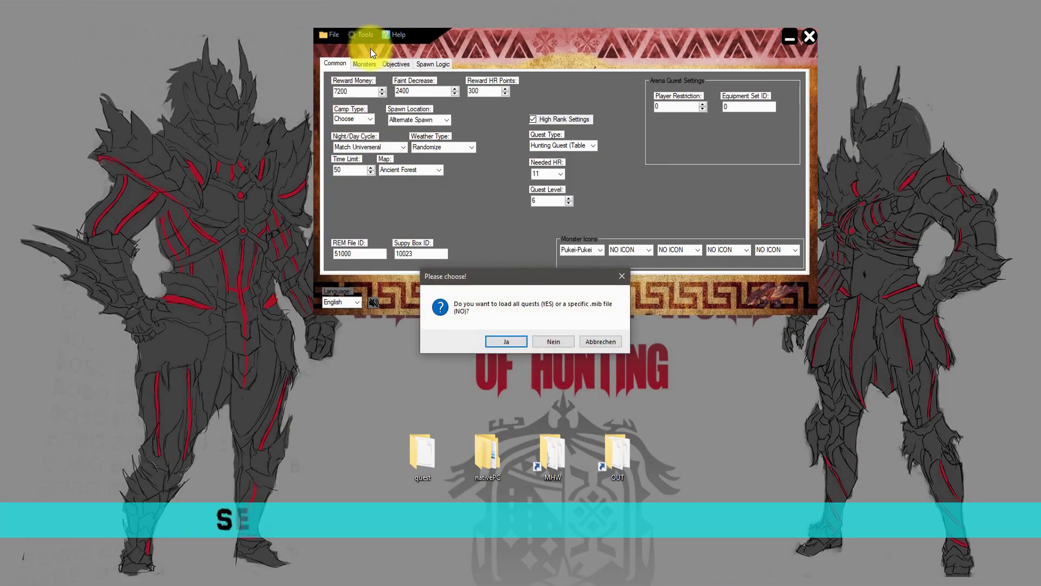
left_click(504, 339)
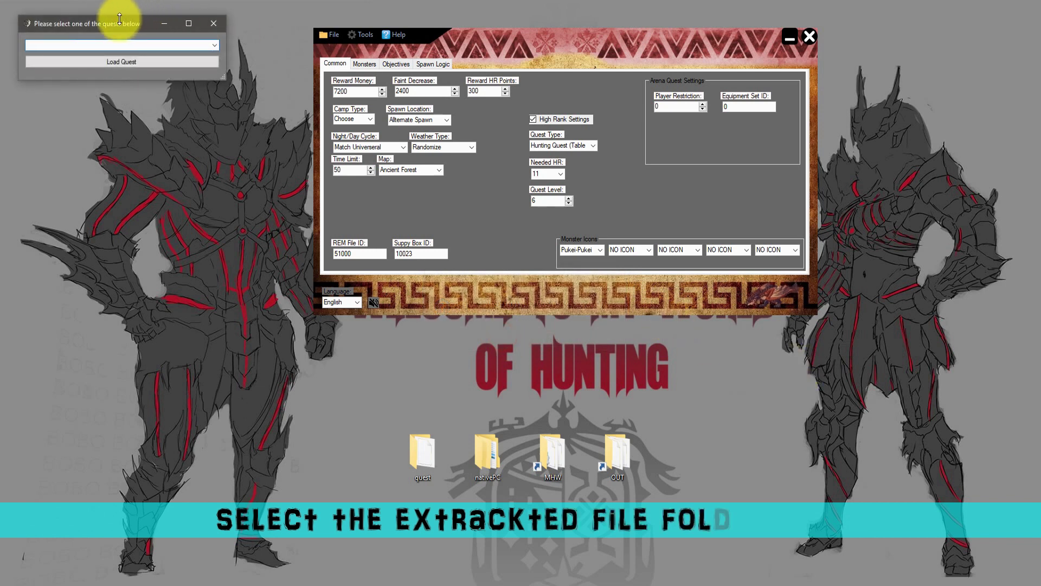
Pick Googly-eyed Green Monster from the quest dropdown and load it into the editor
left_click(213, 47)
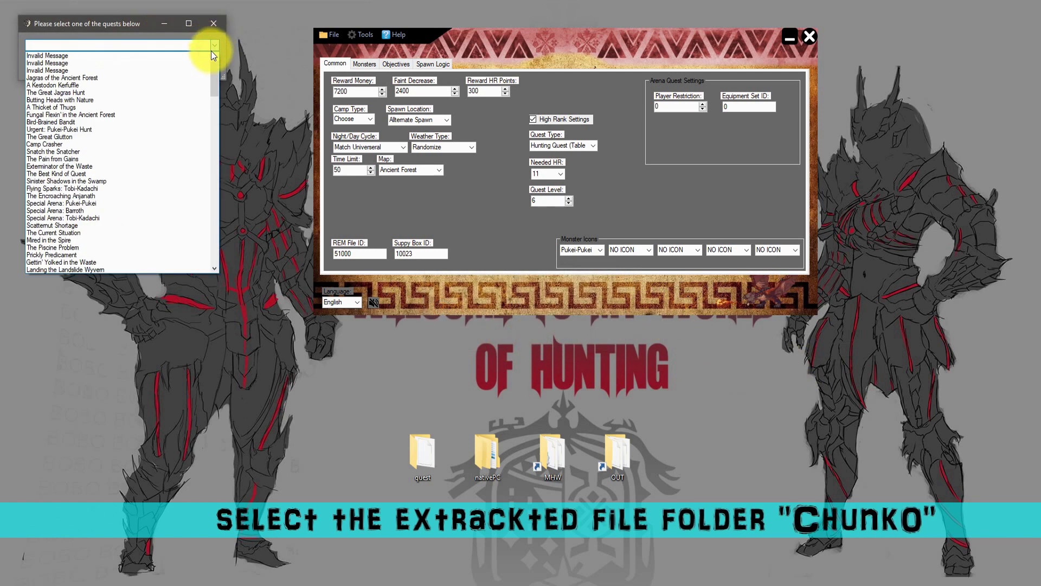
left_click_drag(217, 70, 199, 153)
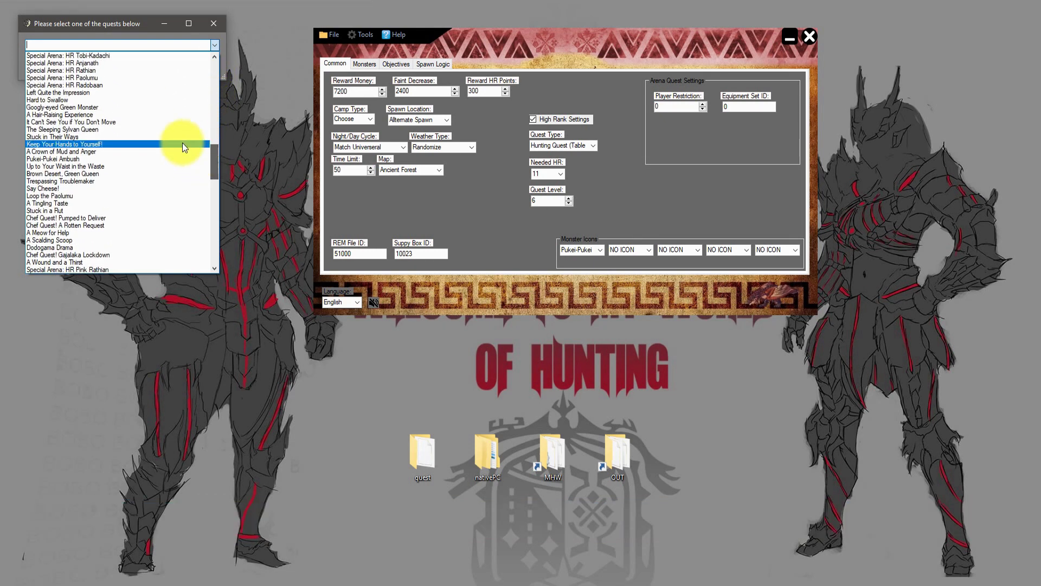
left_click(67, 108)
left_click(117, 62)
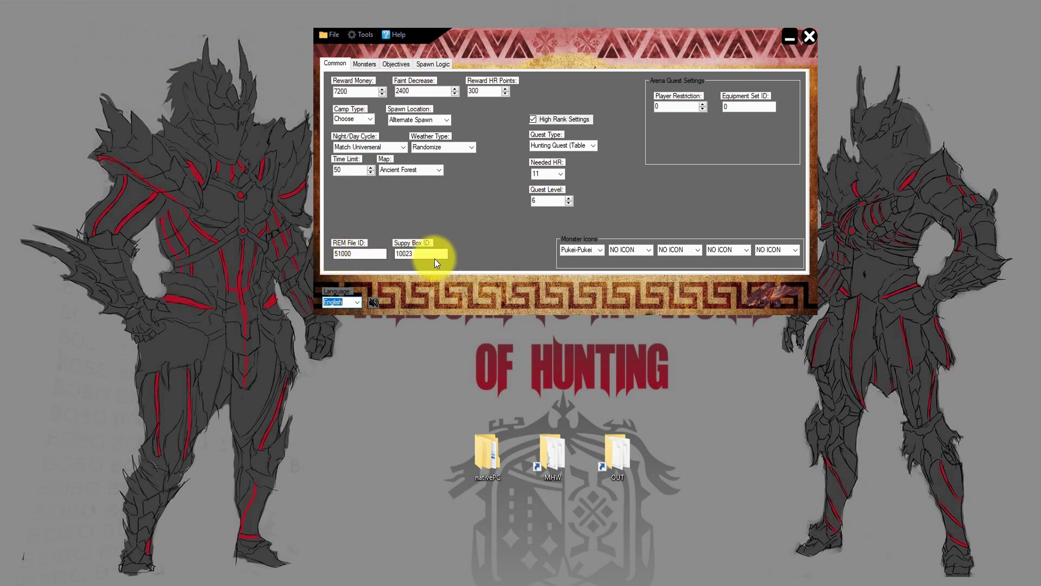
Open the OUT and nativePC folders side by side, each showing its quest subfolder
double_click(613, 455)
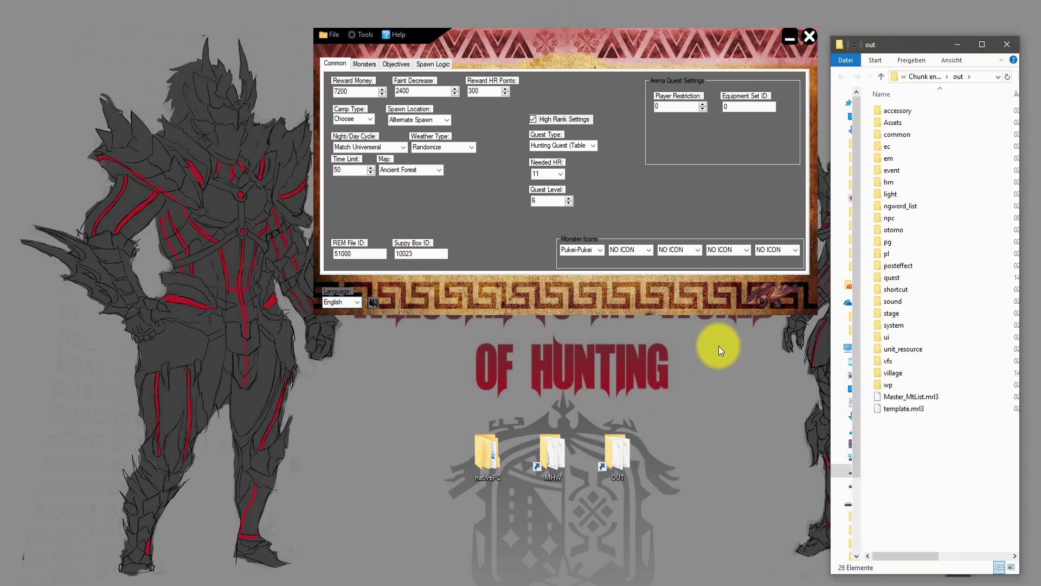
double_click(489, 452)
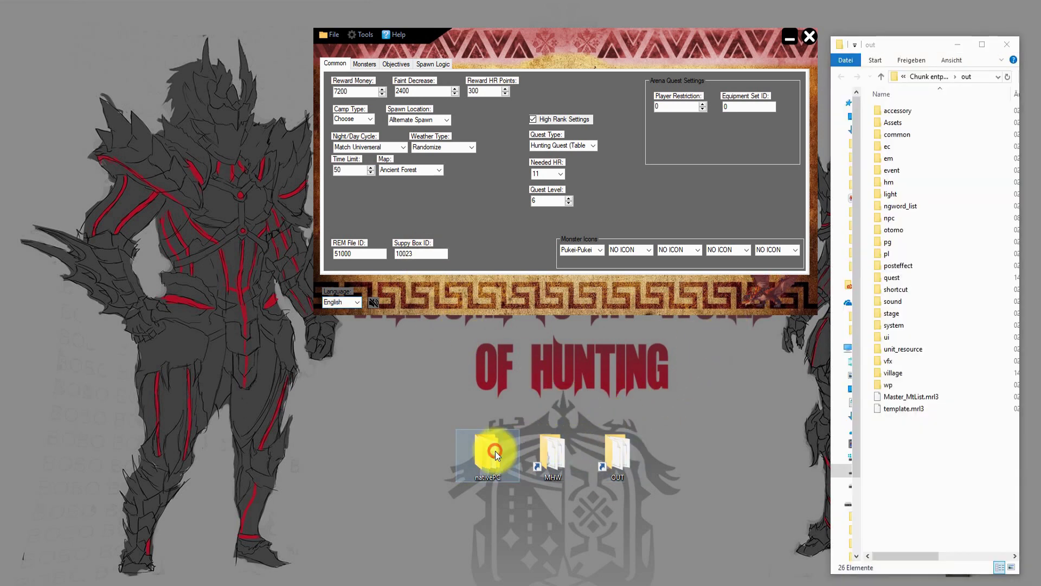
left_click_drag(949, 13, 166, 39)
double_click(128, 114)
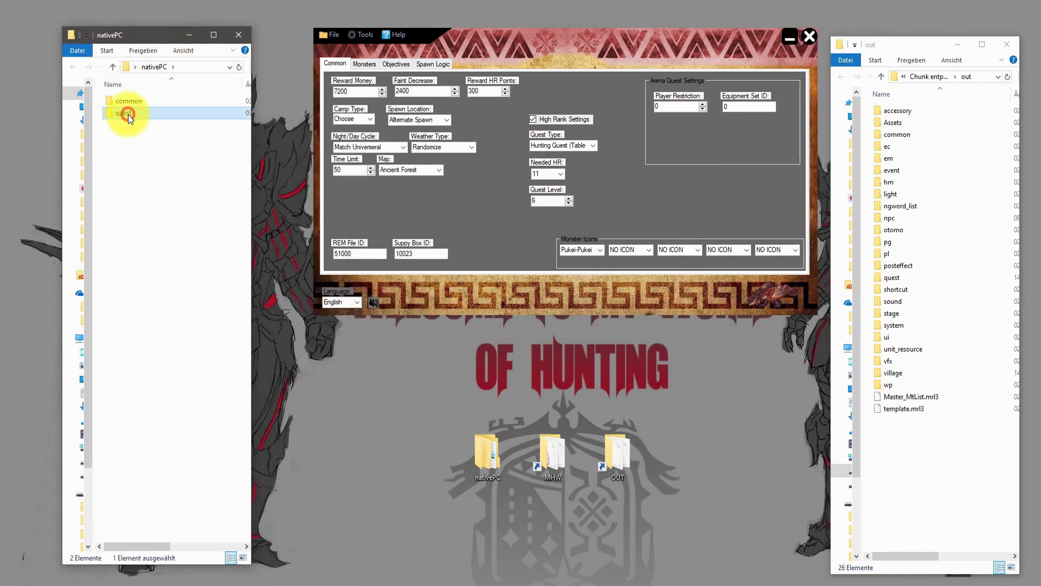
double_click(901, 277)
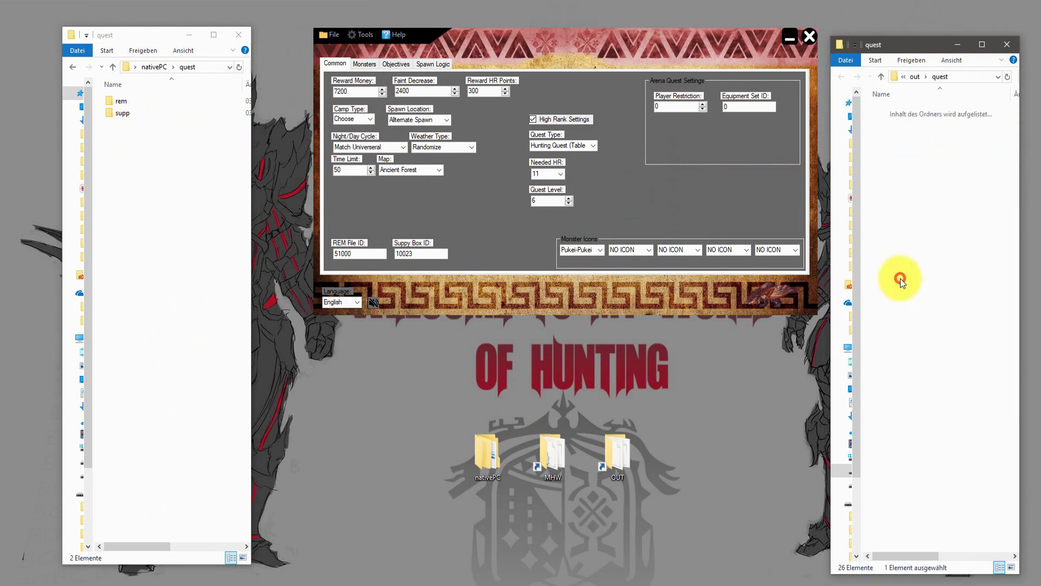
left_click_drag(1012, 115, 1004, 326)
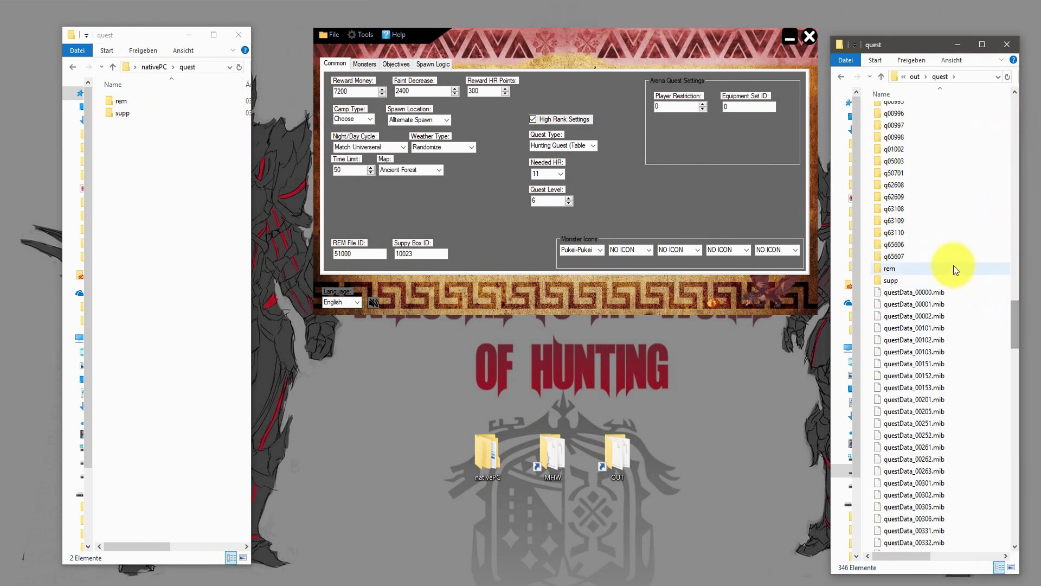
Copy remData_51000.rem from out\quest\rem into the mod's rem folder
double_click(894, 268)
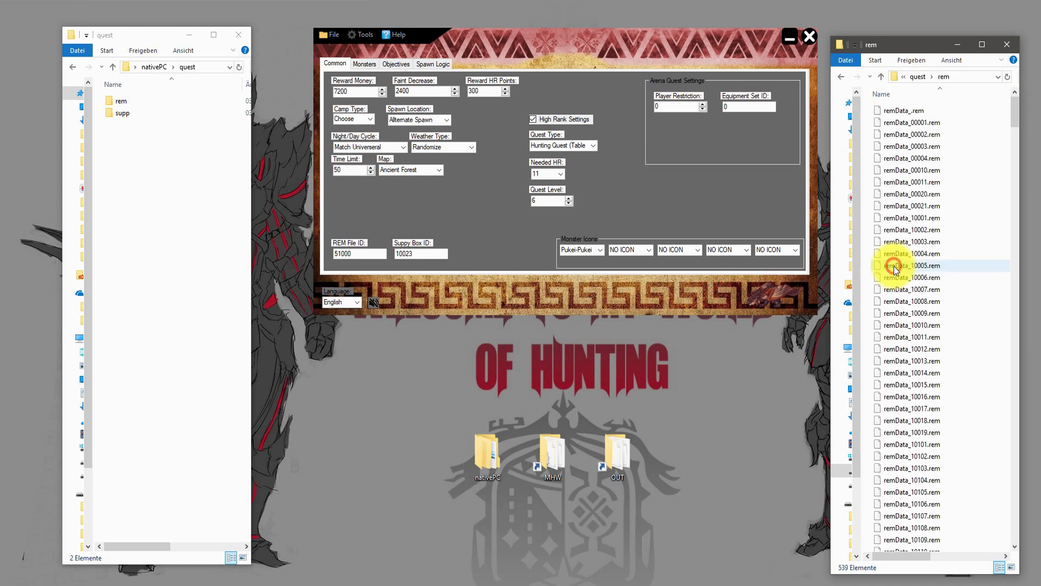
left_click_drag(1016, 113, 1016, 419)
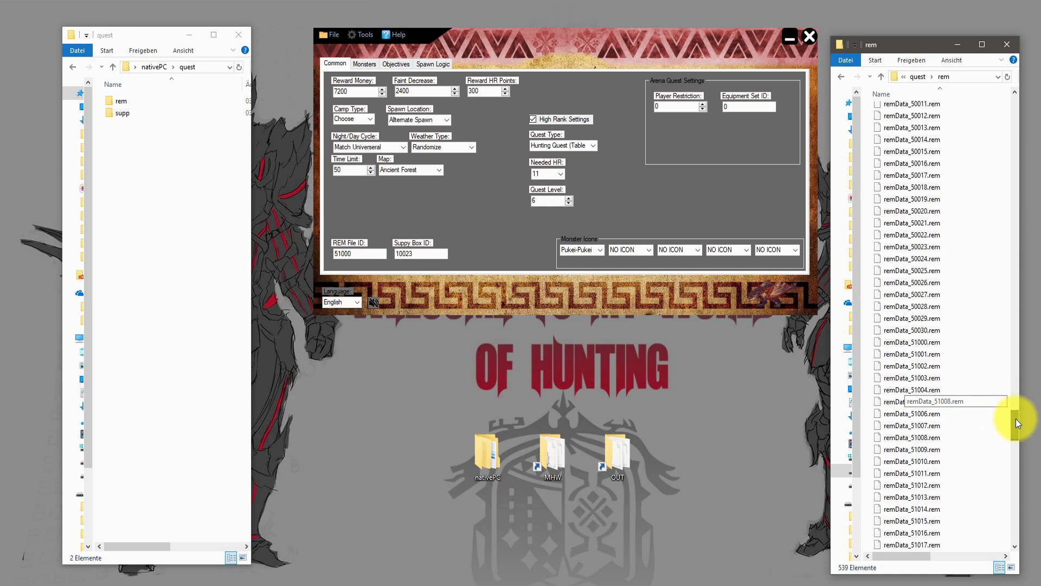
left_click(925, 343)
left_click_drag(925, 343, 151, 103)
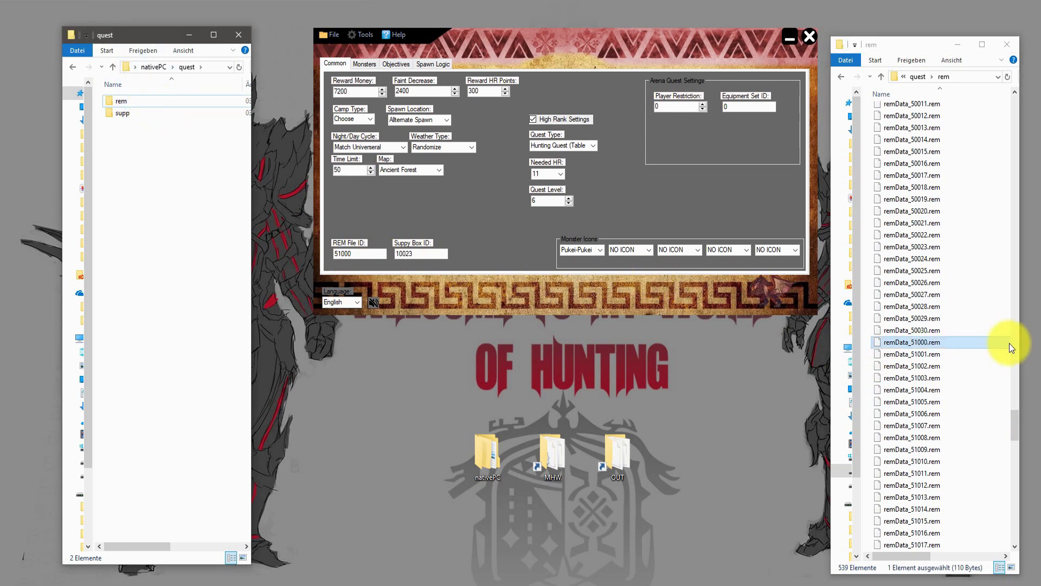
Copy suppData_10023.supp from out\quest\supp into the mod's supp folder
left_click(841, 77)
scroll(955, 450, "down", 2)
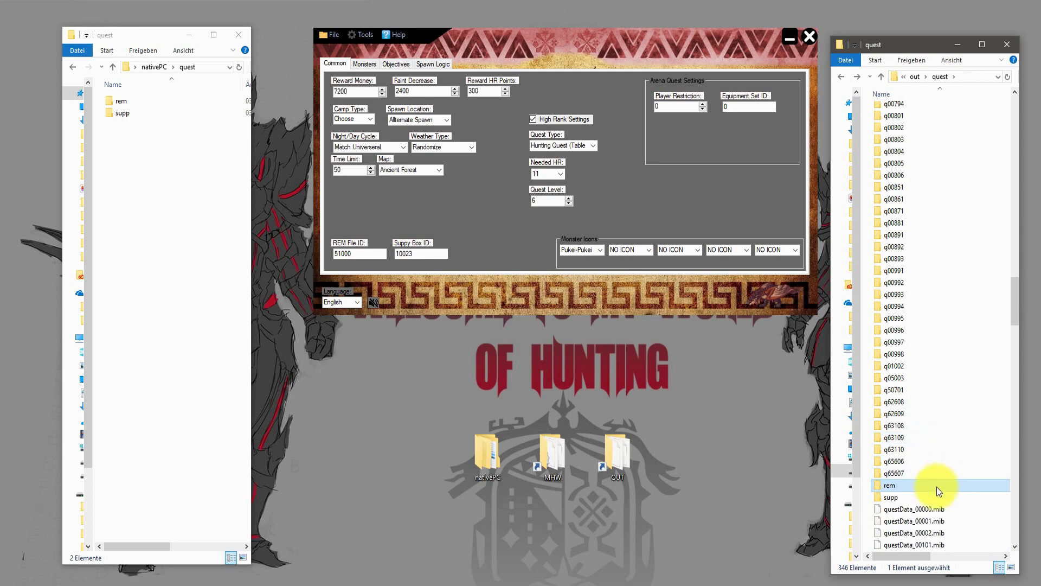
left_click(891, 497)
double_click(892, 498)
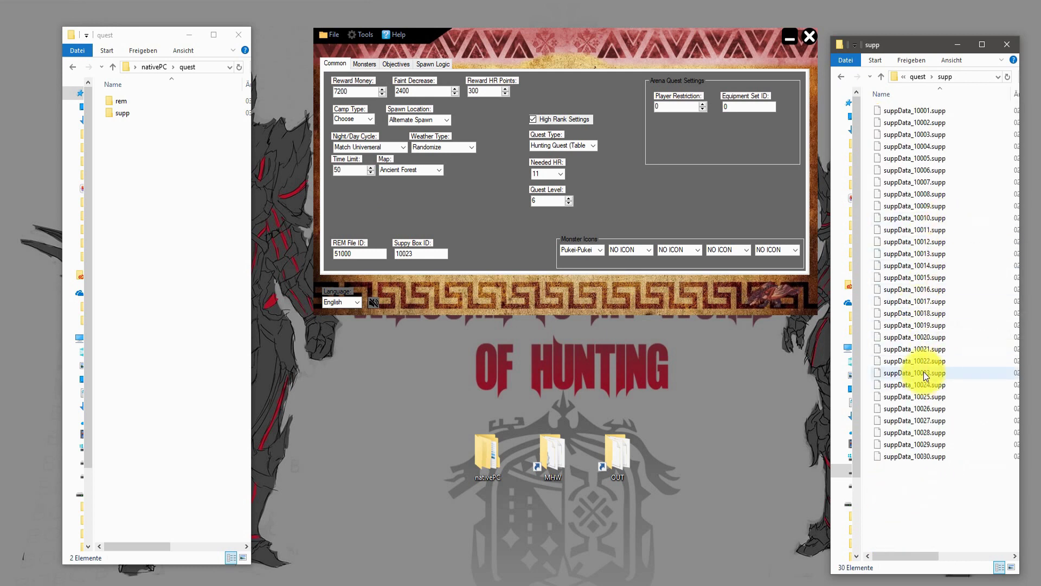
left_click_drag(923, 372, 125, 117)
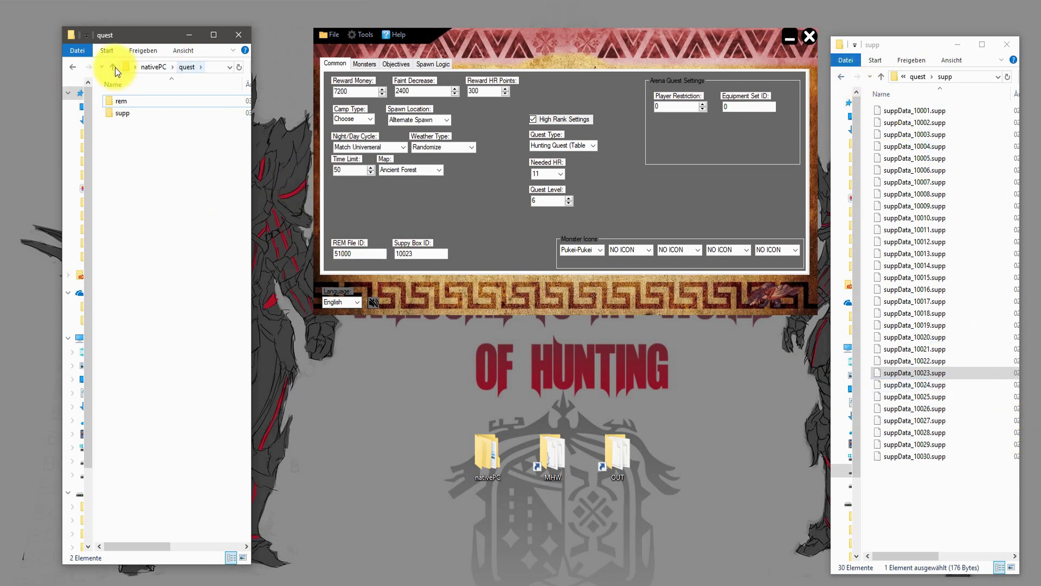
Navigate the extracted files to out\common\text\quest with its 2,136 gmd files
left_click(69, 63)
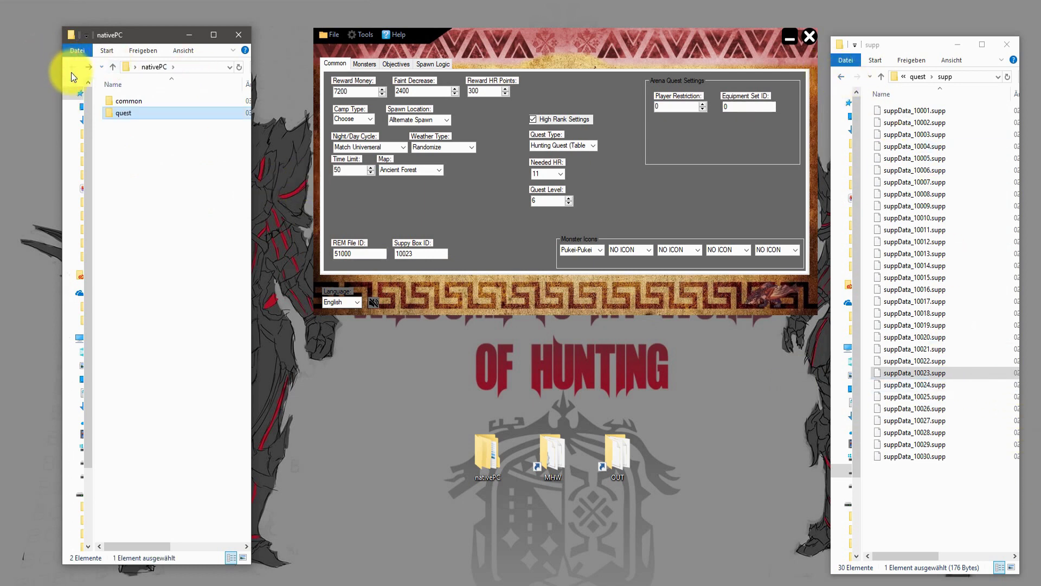
left_click(129, 102)
left_click(842, 78)
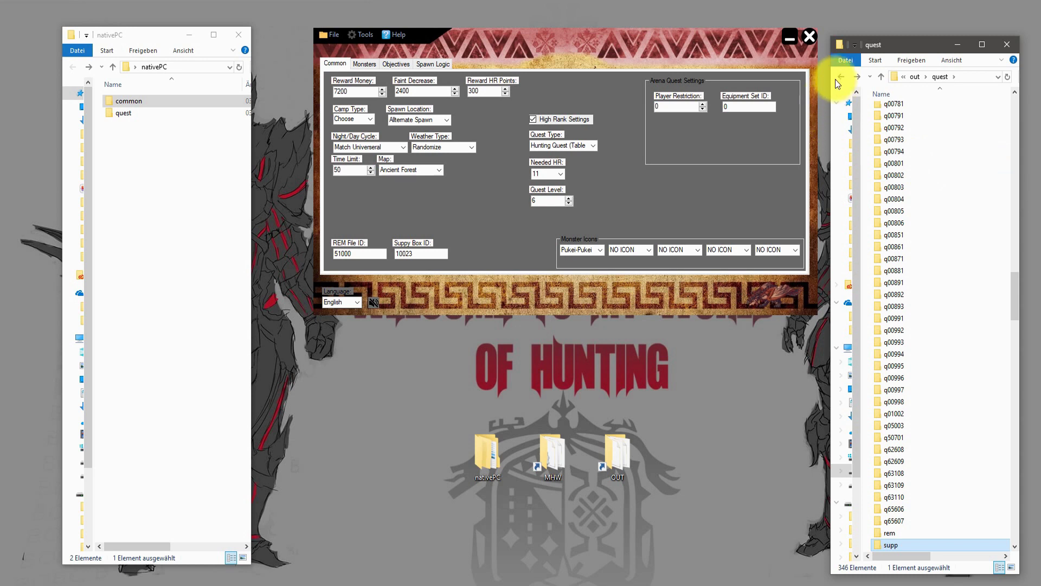
left_click(841, 77)
double_click(890, 133)
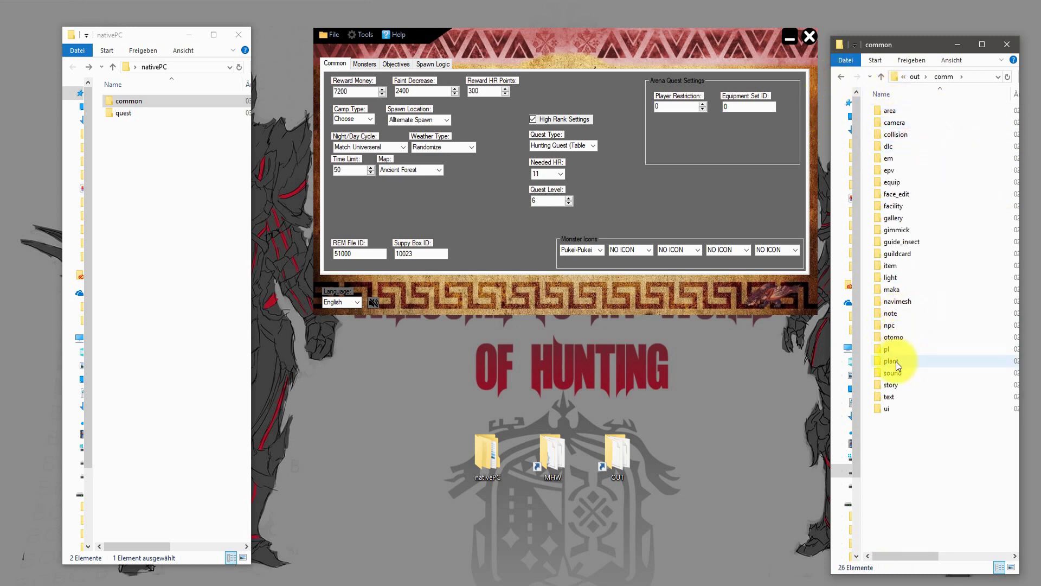
double_click(895, 392)
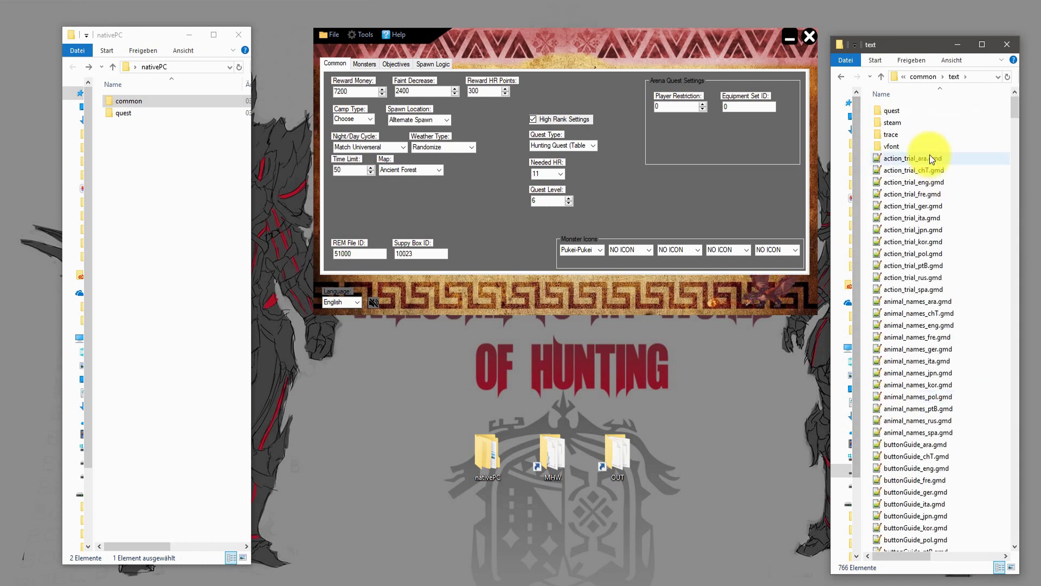
double_click(892, 111)
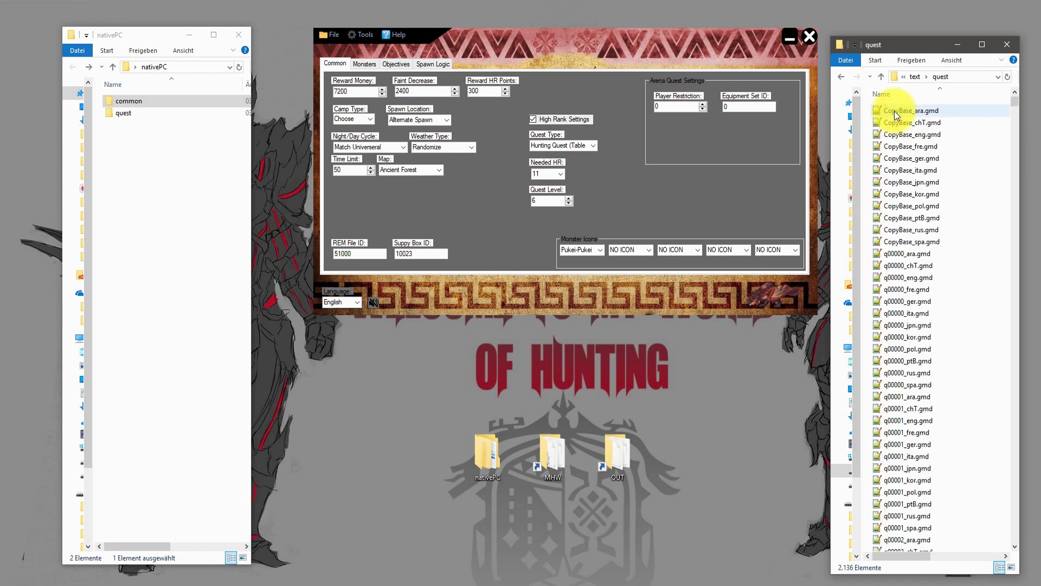
left_click_drag(1017, 104, 1017, 123)
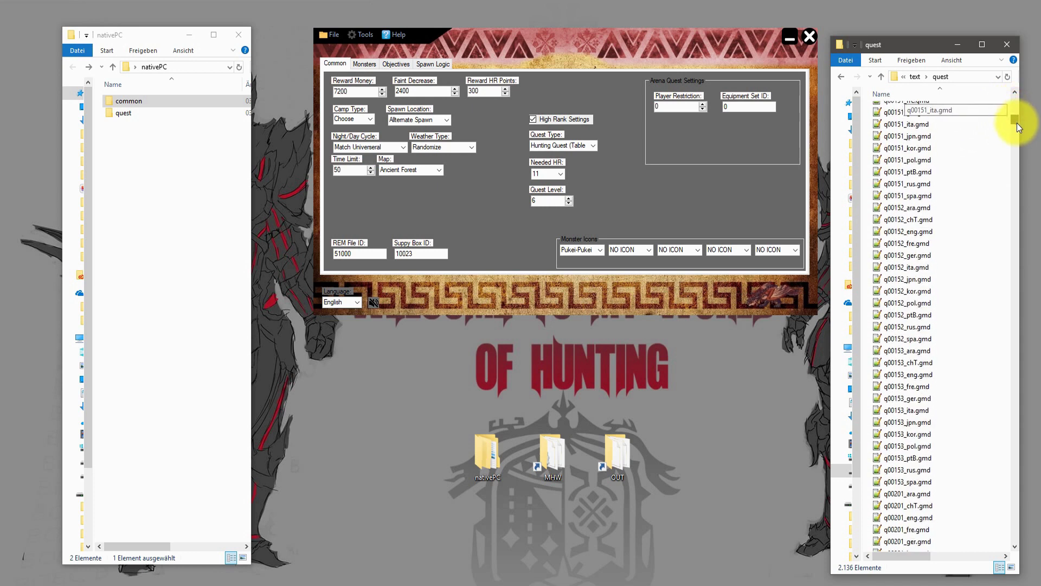
Open the mod's empty nativePC\common\text\quest folder
double_click(176, 101)
double_click(131, 104)
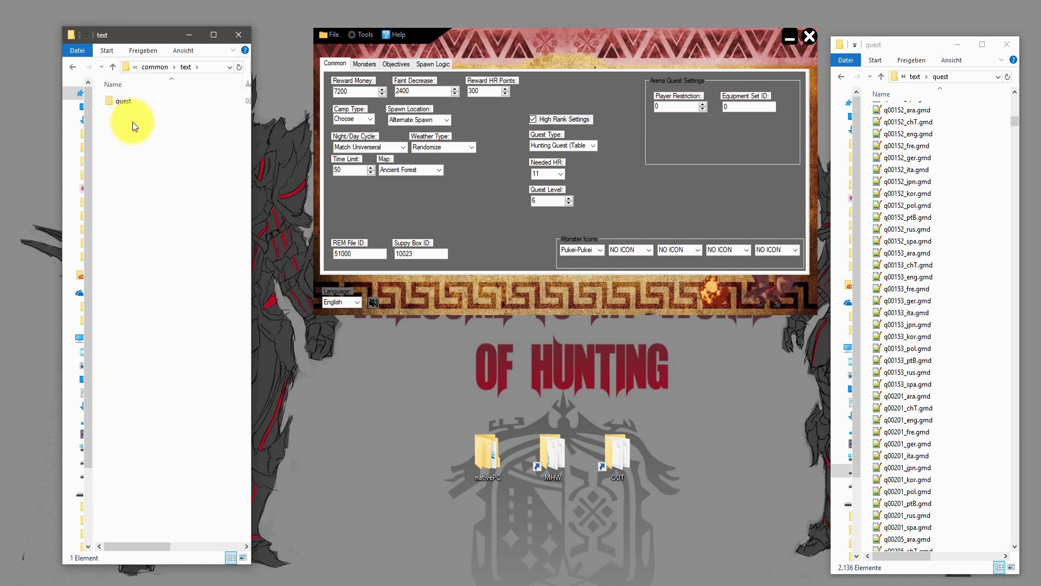
double_click(125, 98)
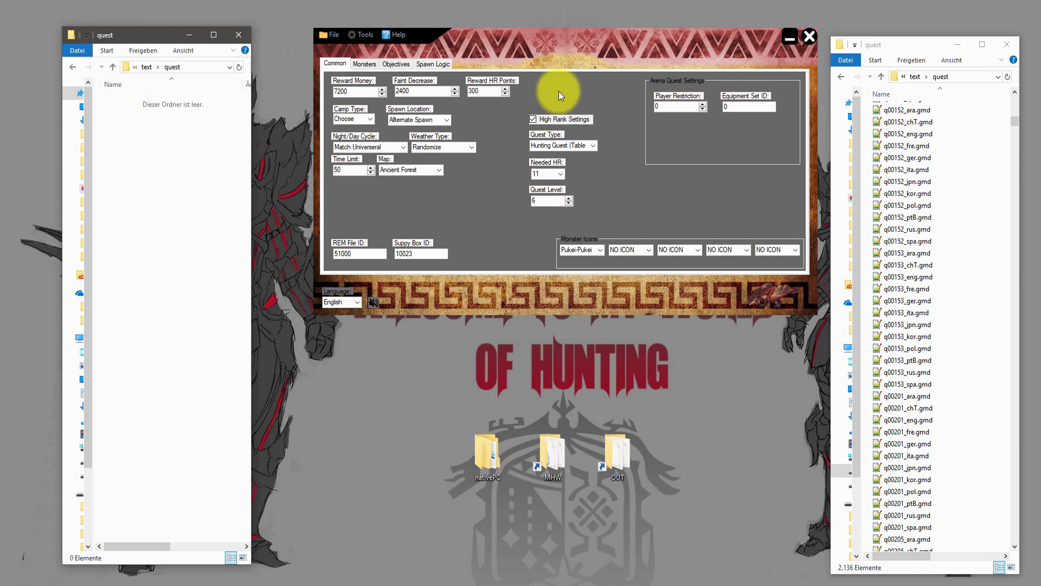
Bring up the editor's Save Quest options
left_click(499, 43)
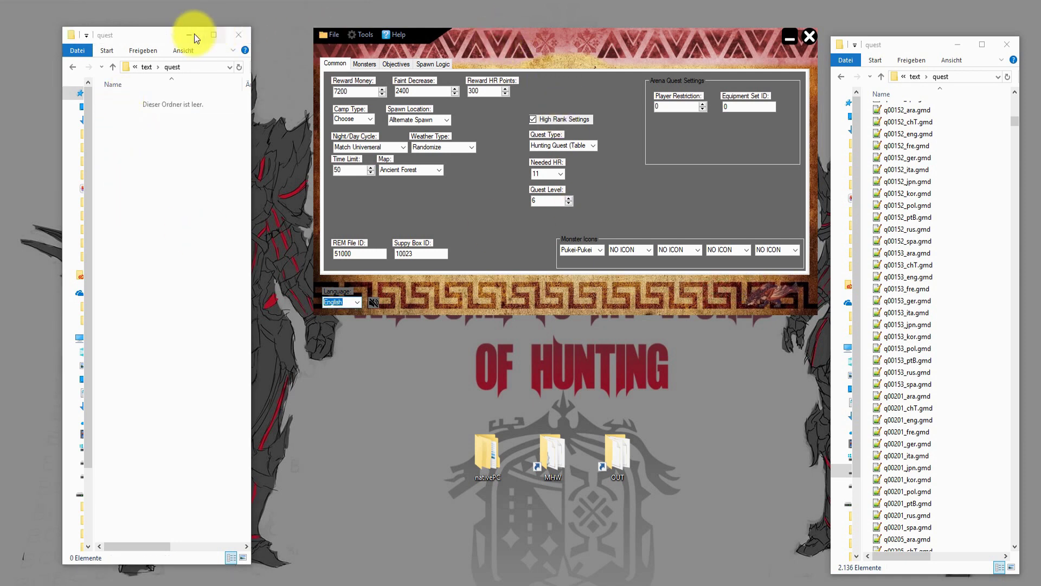
left_click(336, 34)
mouse_move(350, 62)
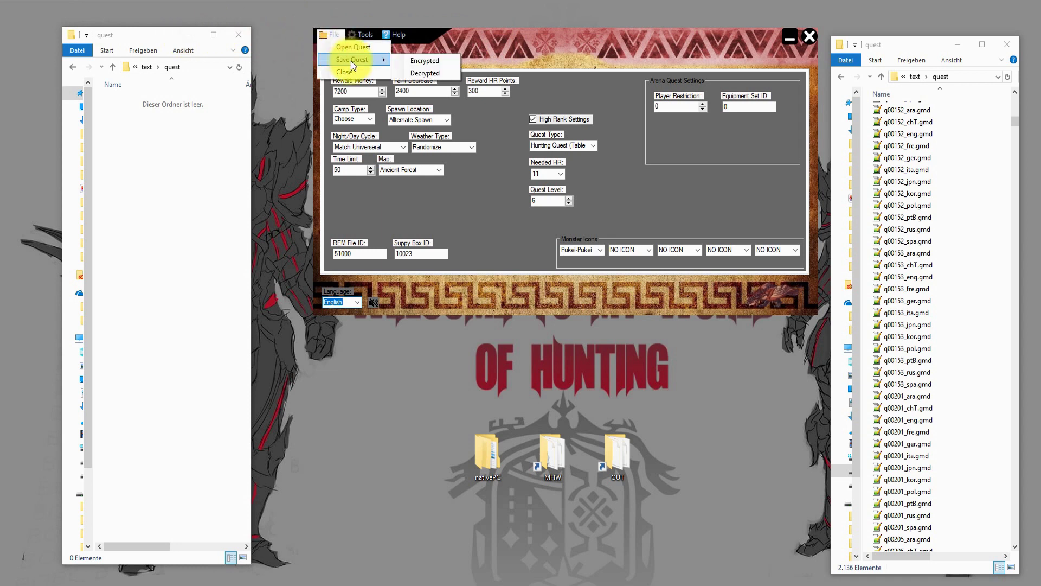
Save the quest encrypted and confirm questData_00652.mib (1008 bytes) appears in the desktop quest folder
left_click(435, 60)
left_click(524, 405)
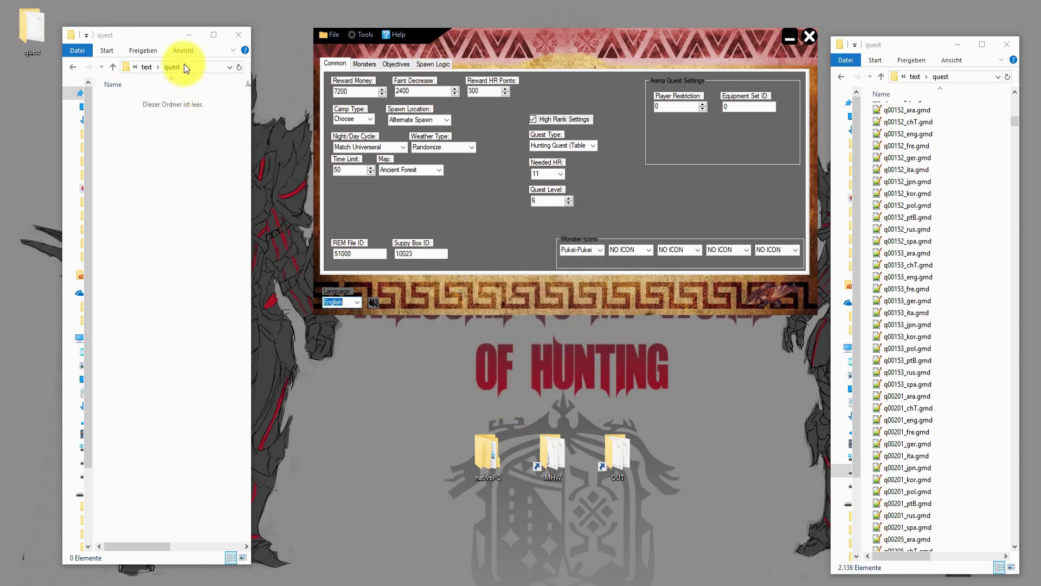
double_click(33, 22)
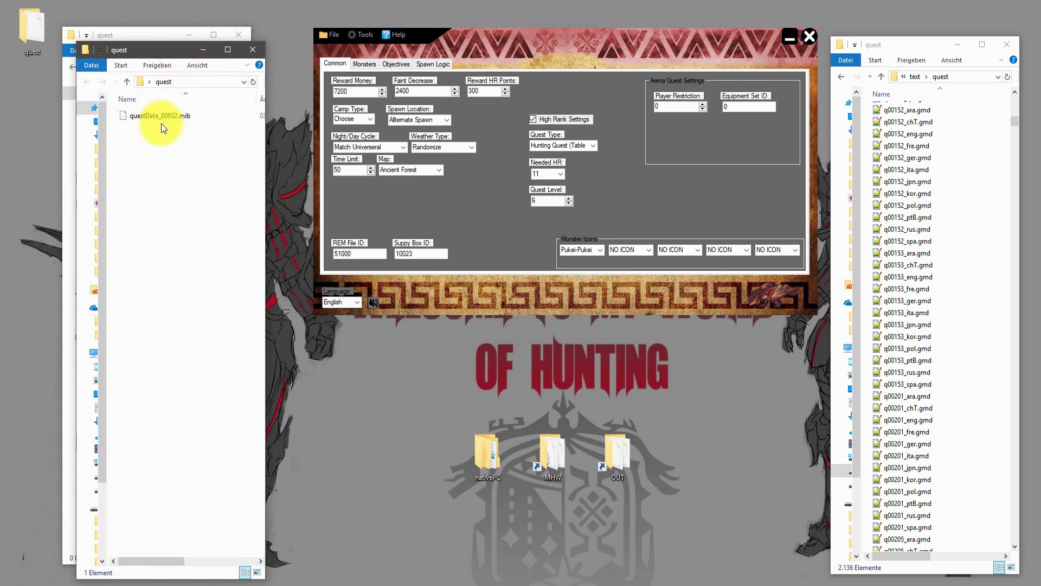
mouse_move(181, 120)
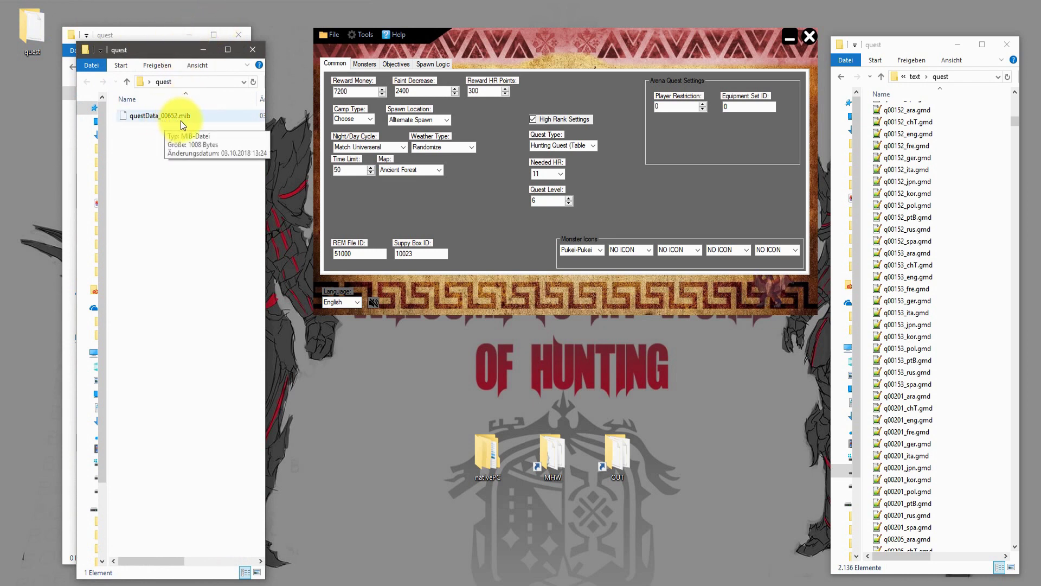
left_click(252, 49)
Copy q00652_eng.gmd from the extracted text files into the mod's empty quest folder
left_click_drag(1015, 122, 999, 300)
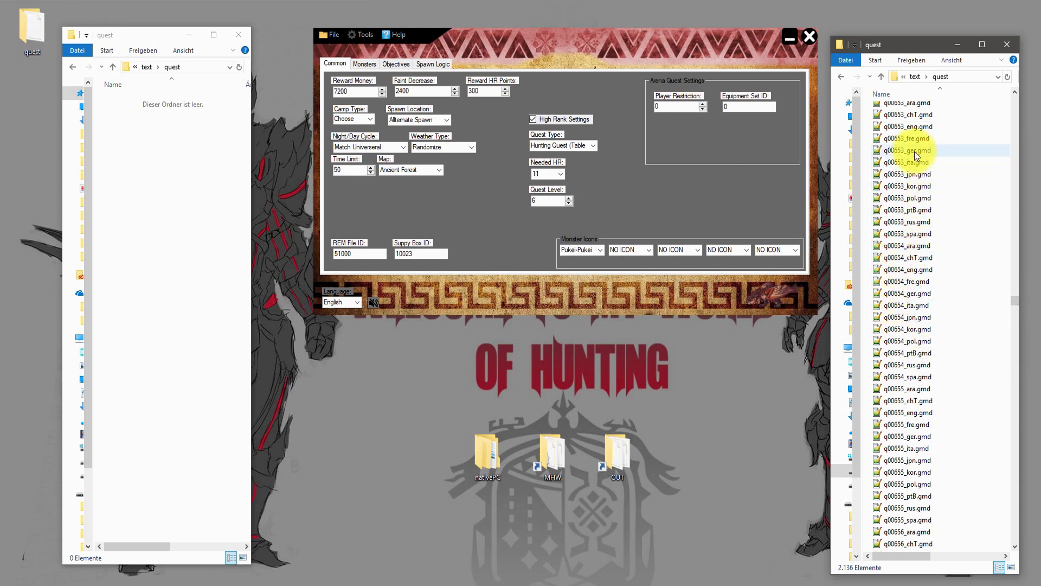
scroll(913, 152, "up", 6)
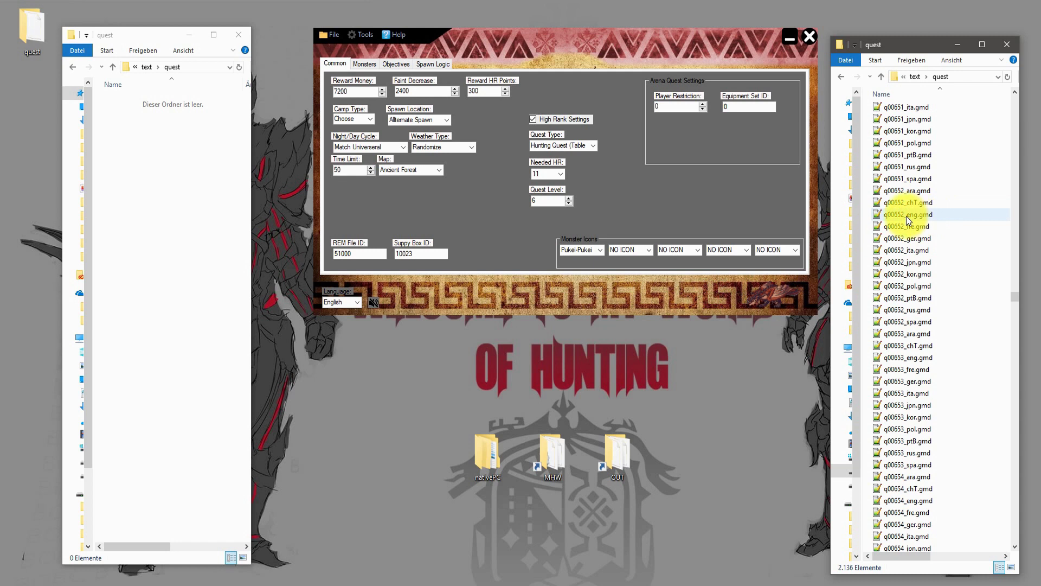
left_click(908, 217)
left_click_drag(928, 218, 185, 175)
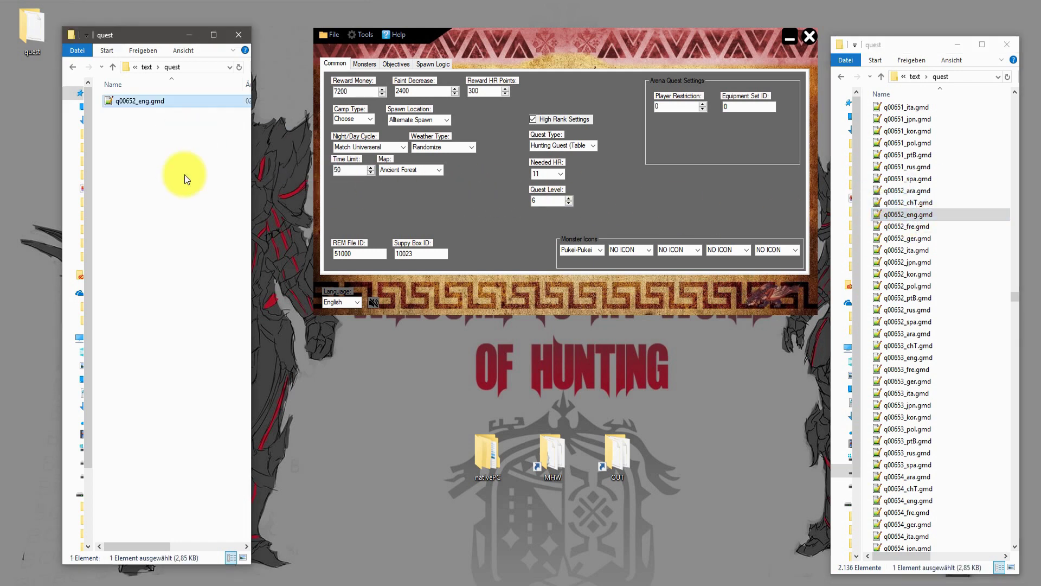
Close both Explorer windows and place the desktop quest folder beside the other folders
left_click(1009, 42)
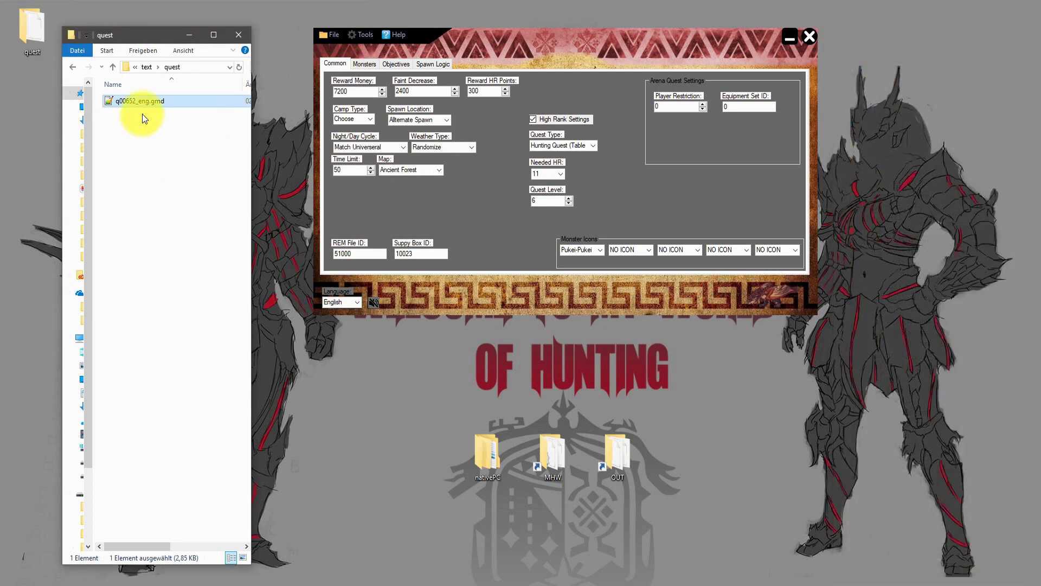
left_click(146, 130)
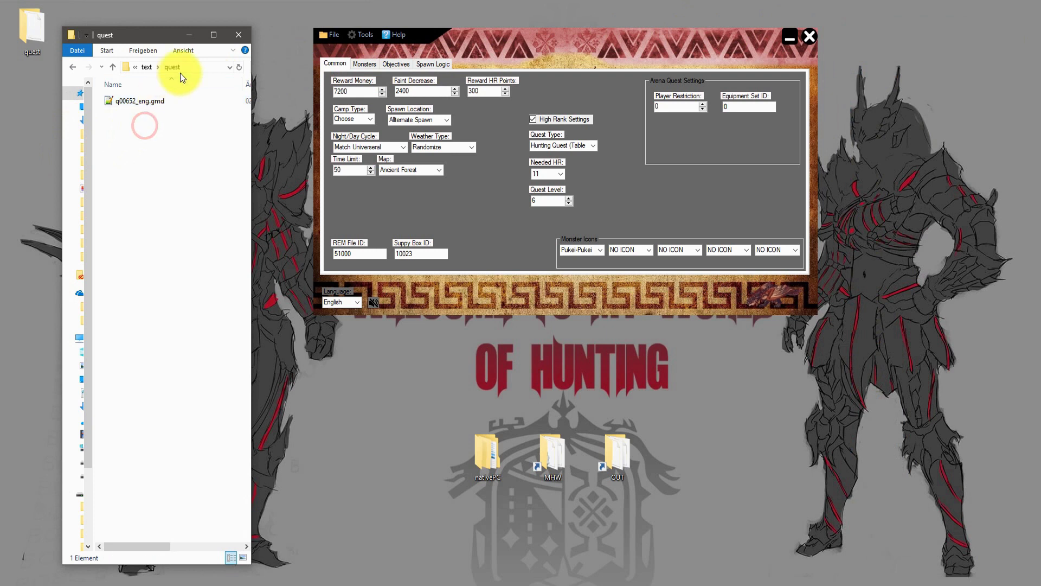
left_click(237, 36)
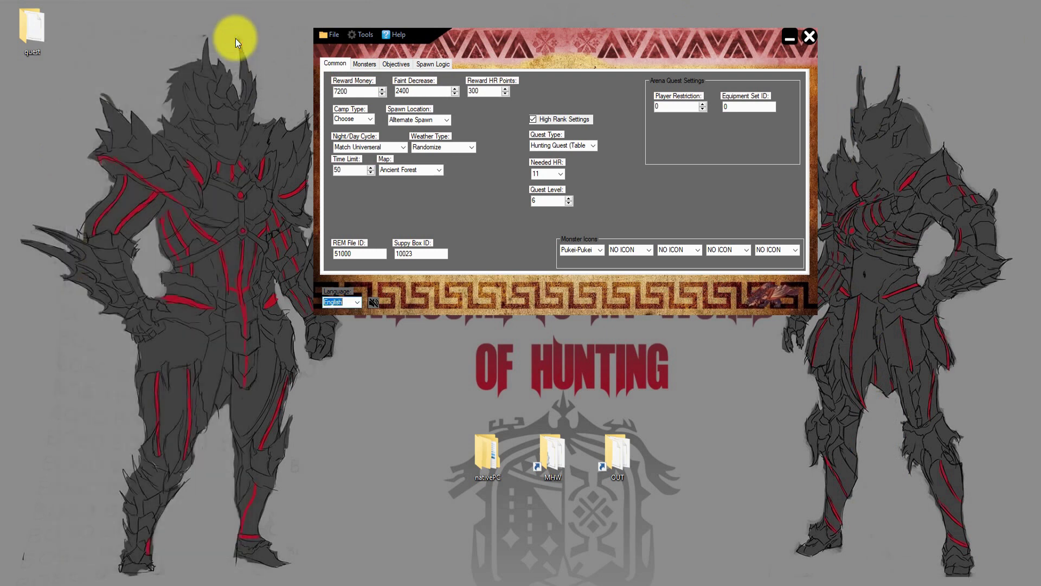
left_click_drag(22, 35, 439, 445)
left_click(434, 390)
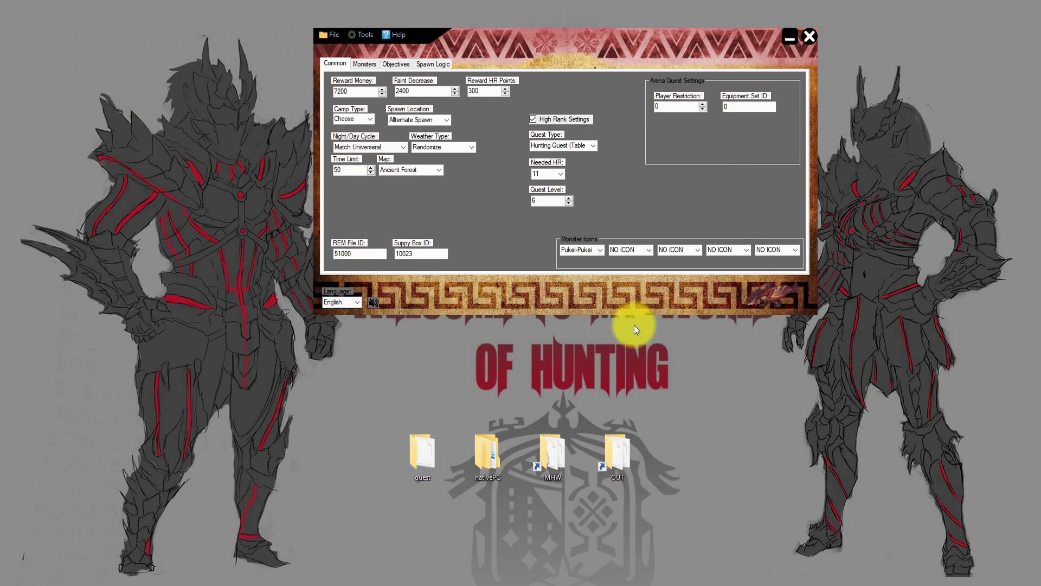
left_click(377, 120)
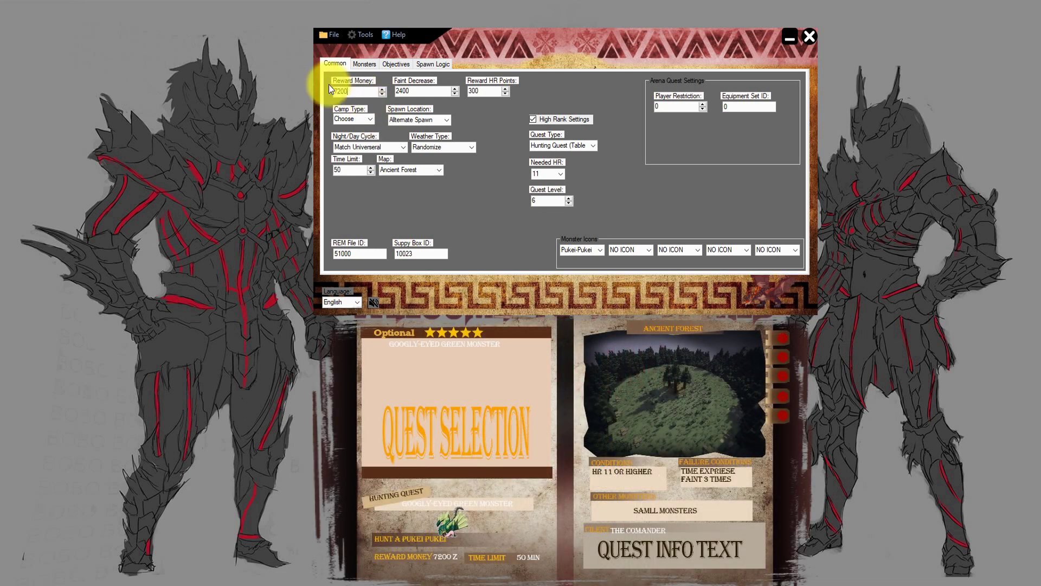
Replace Reward Money 7200 with 666, Faint Decrease 2400 with 222, Reward HR Points 300 with 400
left_click_drag(357, 92, 289, 93)
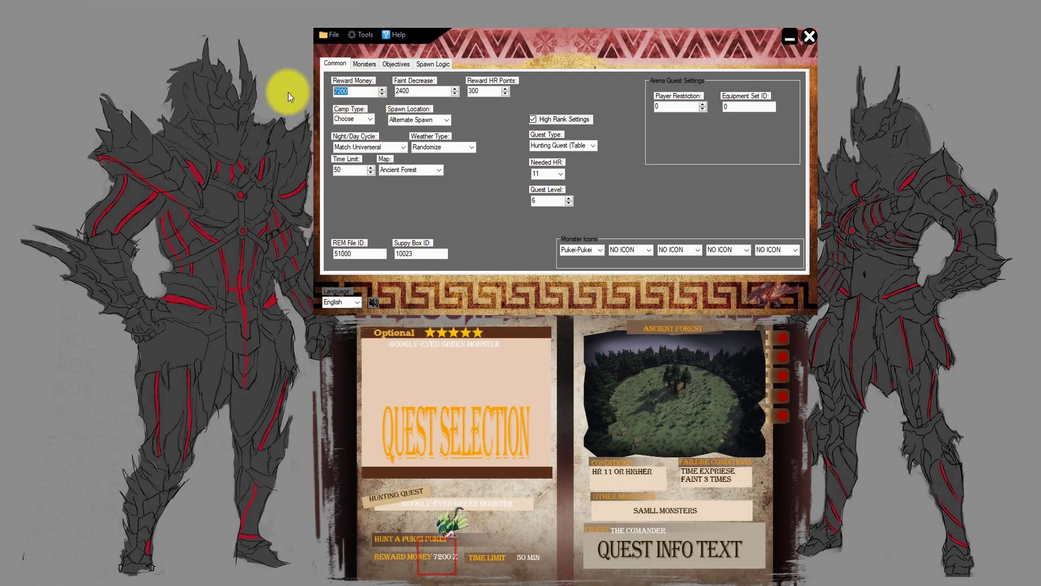
type("666")
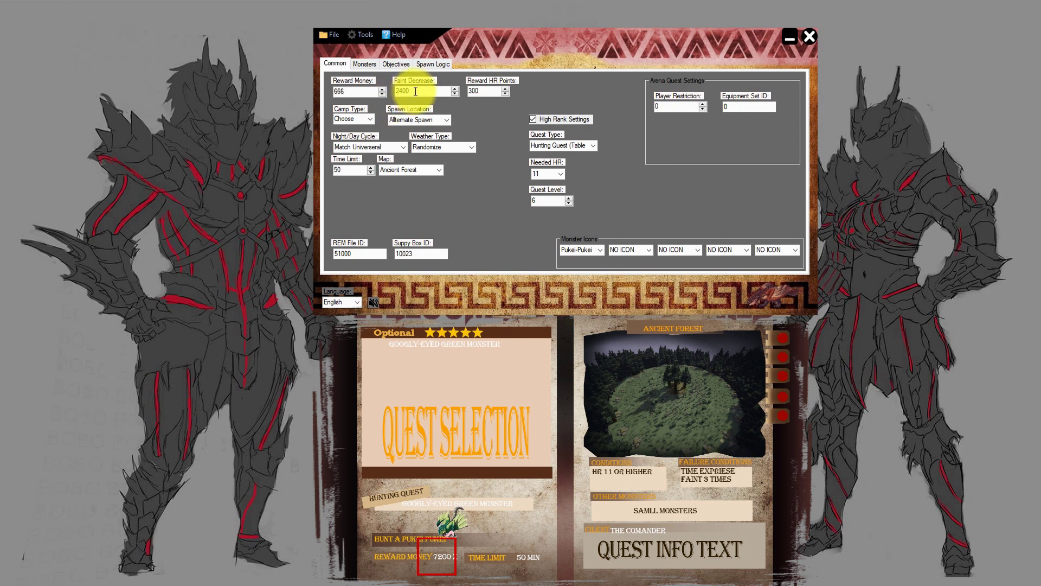
left_click_drag(415, 92, 377, 91)
type("222")
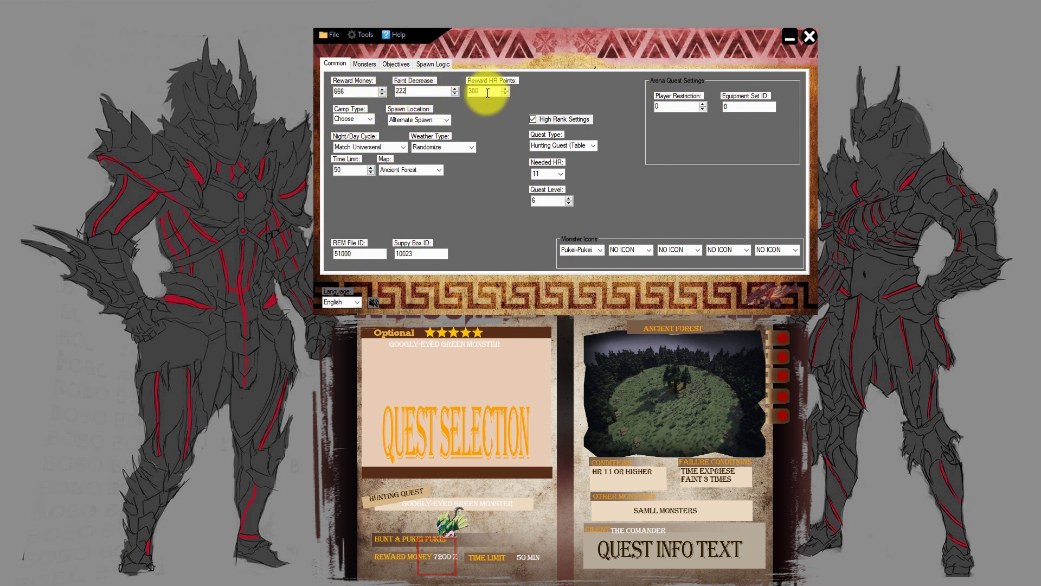
left_click_drag(488, 92, 452, 97)
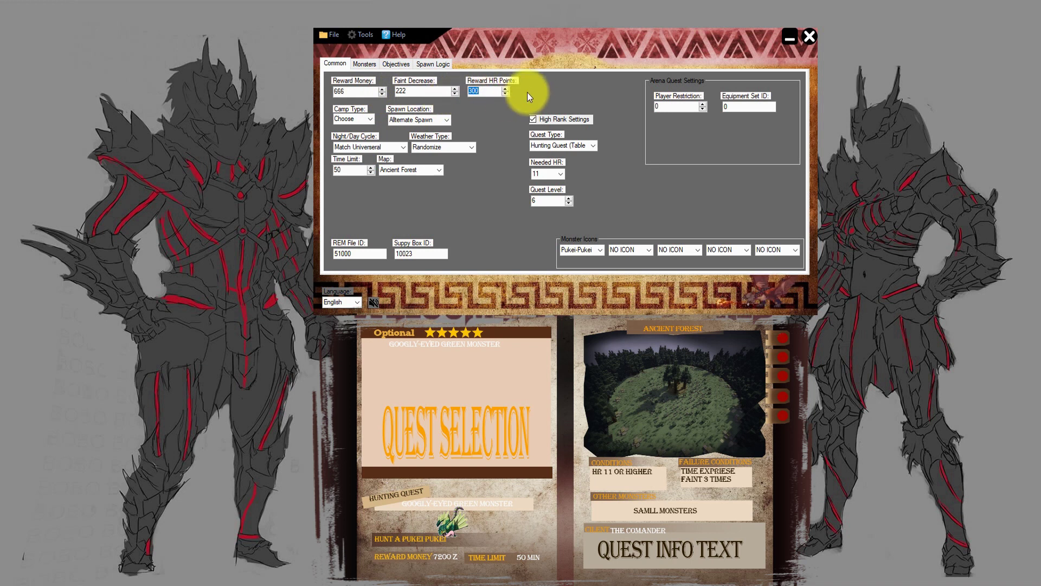
type("400")
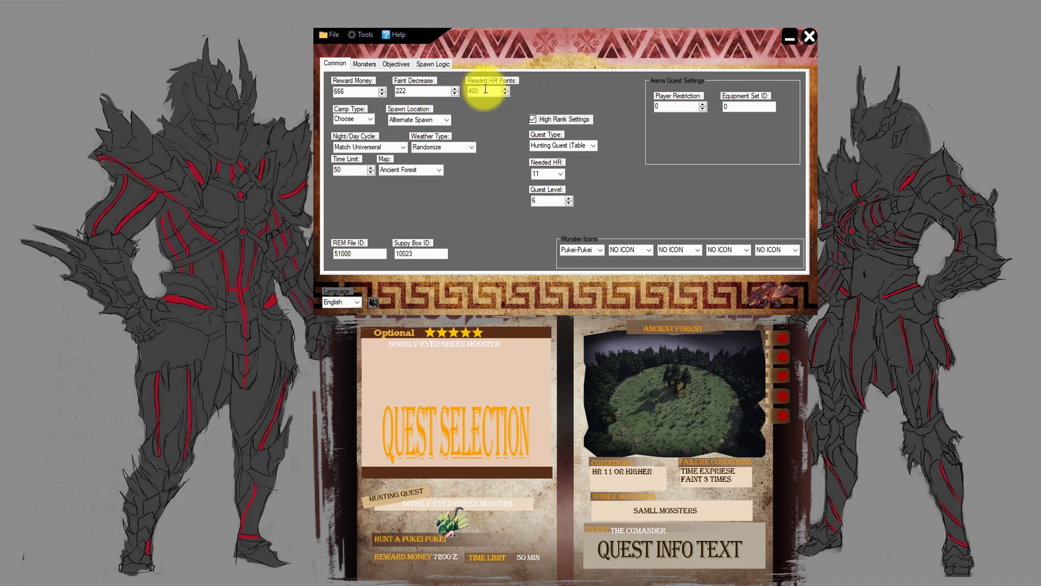
Review the Camp Type and spawn options, keeping Choose and Alternate Spawn
left_click(373, 120)
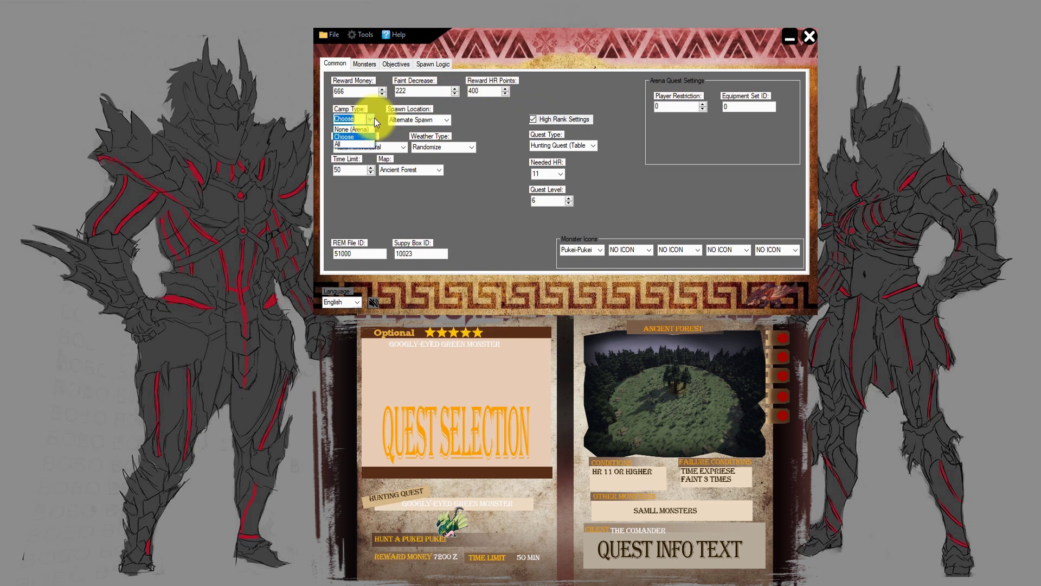
left_click(355, 138)
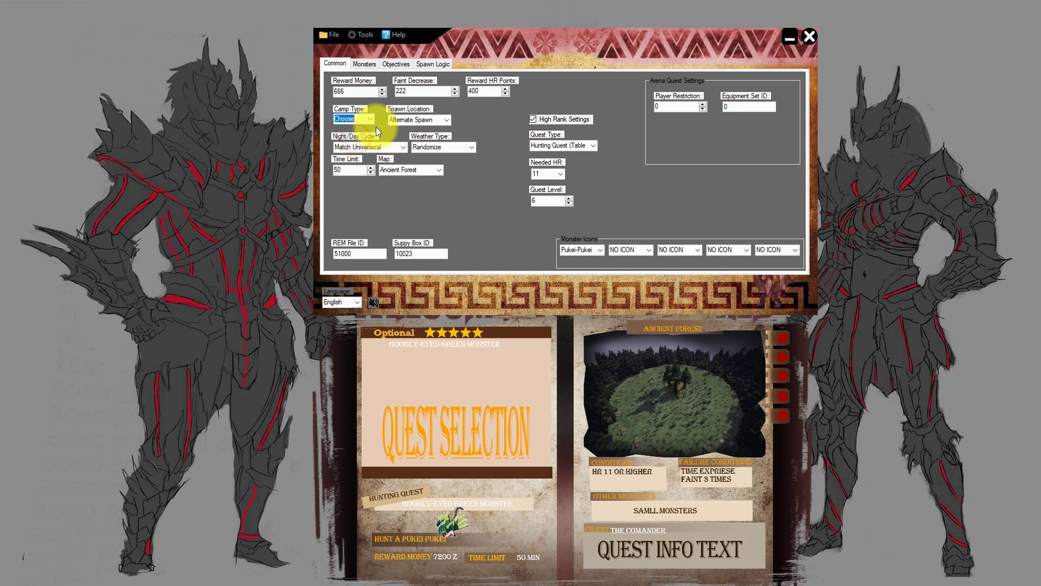
left_click(445, 120)
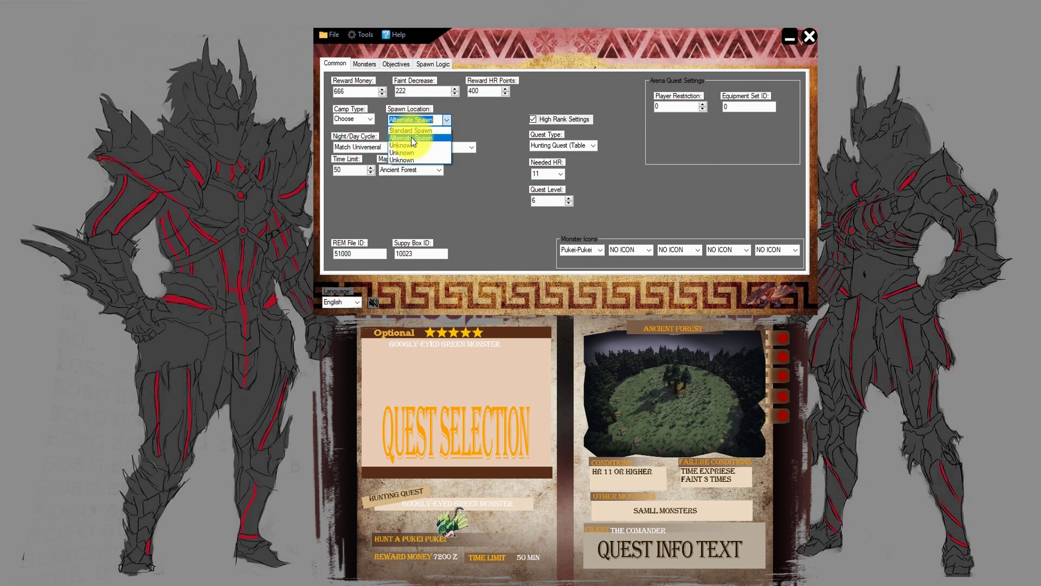
left_click(450, 120)
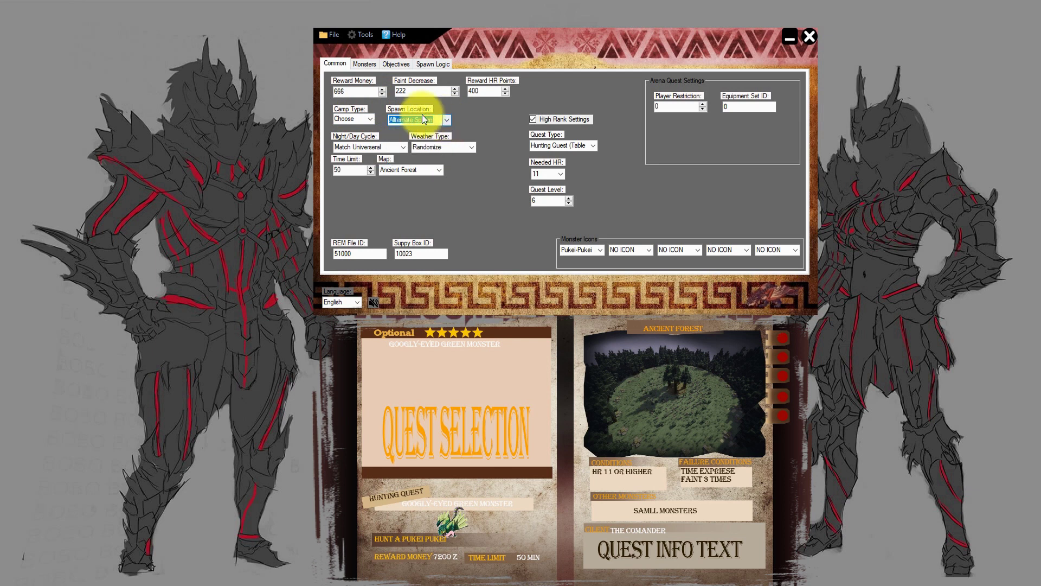